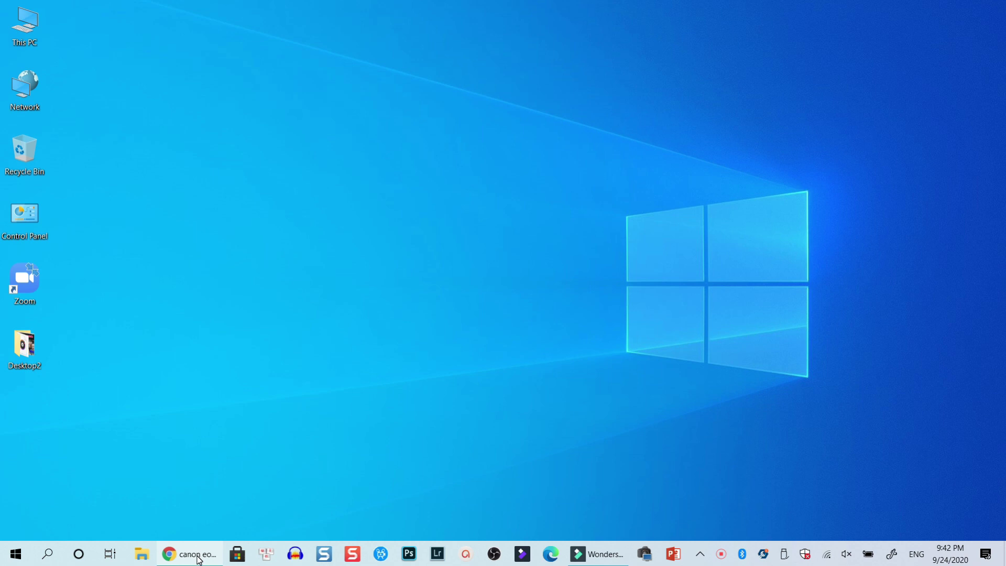
Return to the search results and follow the 'Canon U.S.A., Inc. | EOS Webcam Utility' link.
{"action": "left_click", "coordinate": [197, 556]}
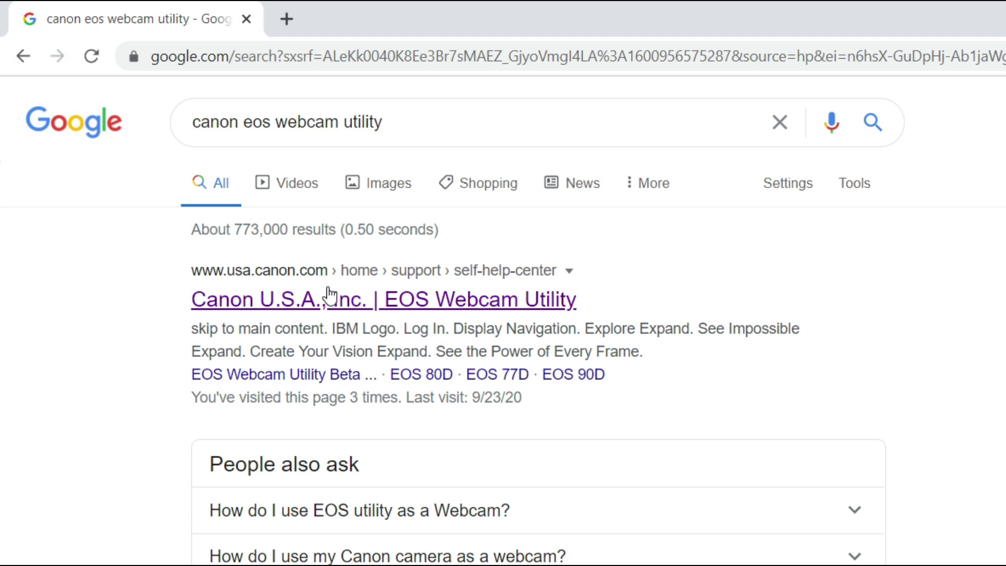
{"action": "left_click", "coordinate": [339, 306]}
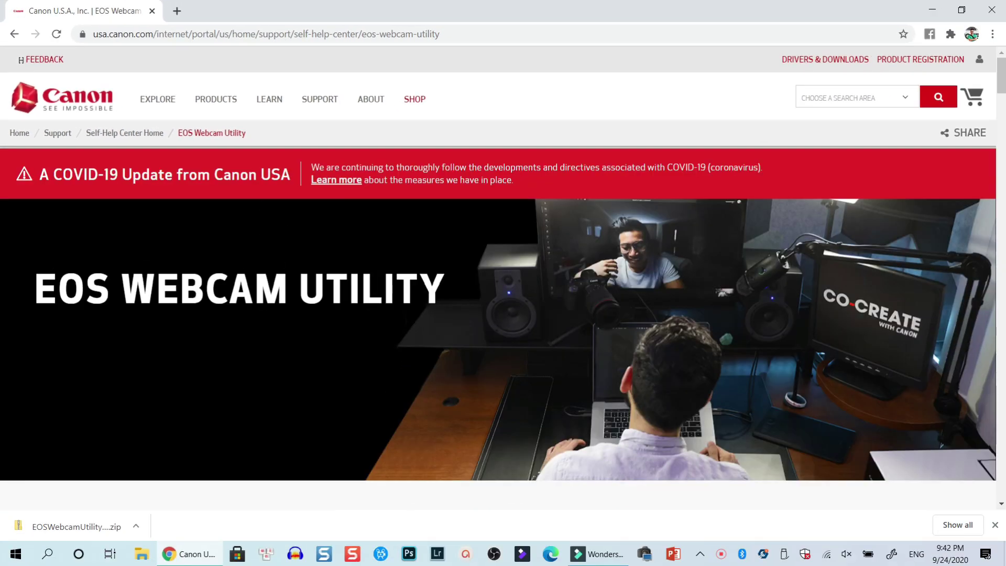
{"action": "scroll", "coordinate": [455, 289], "scroll_direction": "down", "scroll_amount": 3}
{"action": "scroll", "coordinate": [455, 288], "scroll_direction": "down", "scroll_amount": 5}
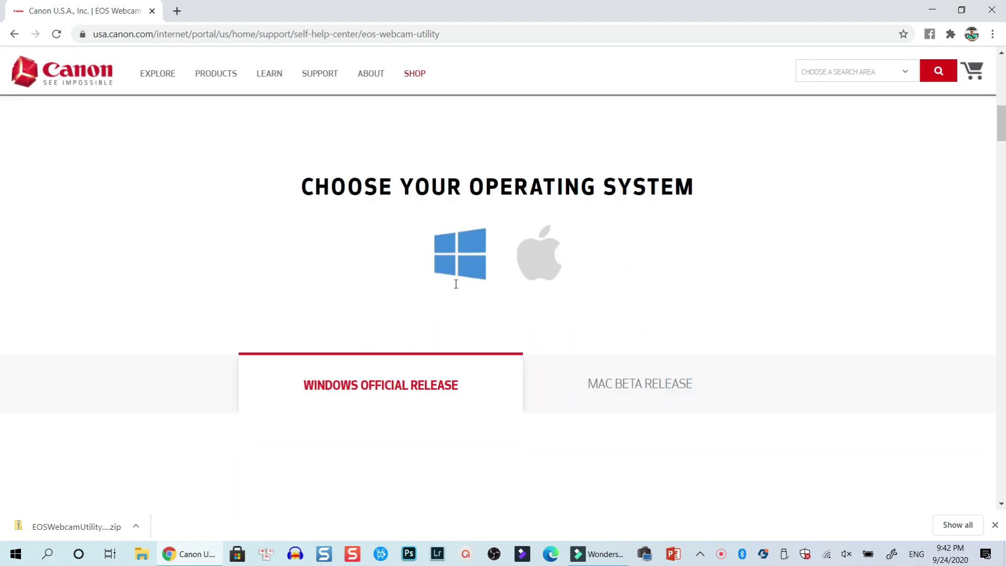
{"action": "scroll", "coordinate": [455, 288], "scroll_direction": "down", "scroll_amount": 2}
{"action": "scroll", "coordinate": [449, 275], "scroll_direction": "up", "scroll_amount": 3}
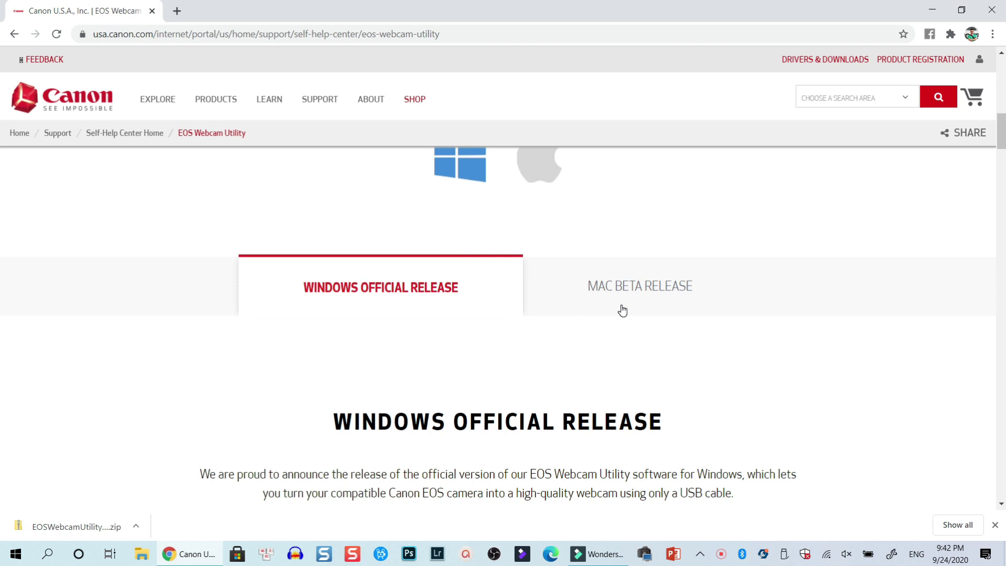
{"action": "scroll", "coordinate": [623, 308], "scroll_direction": "down", "scroll_amount": 3}
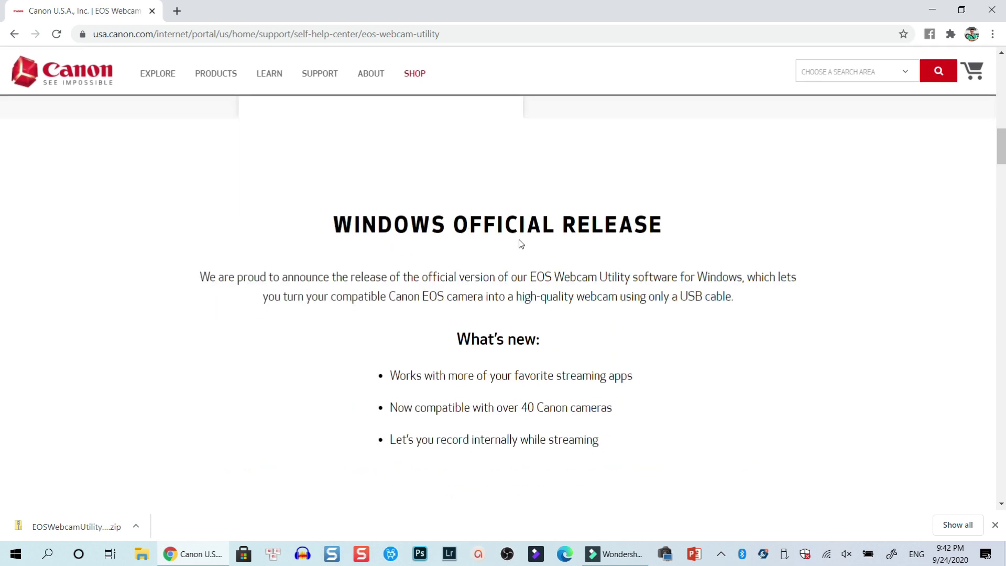
{"action": "scroll", "coordinate": [655, 238], "scroll_direction": "down", "scroll_amount": 1}
{"action": "scroll", "coordinate": [610, 272], "scroll_direction": "down", "scroll_amount": 4}
{"action": "scroll", "coordinate": [582, 279], "scroll_direction": "down", "scroll_amount": 4}
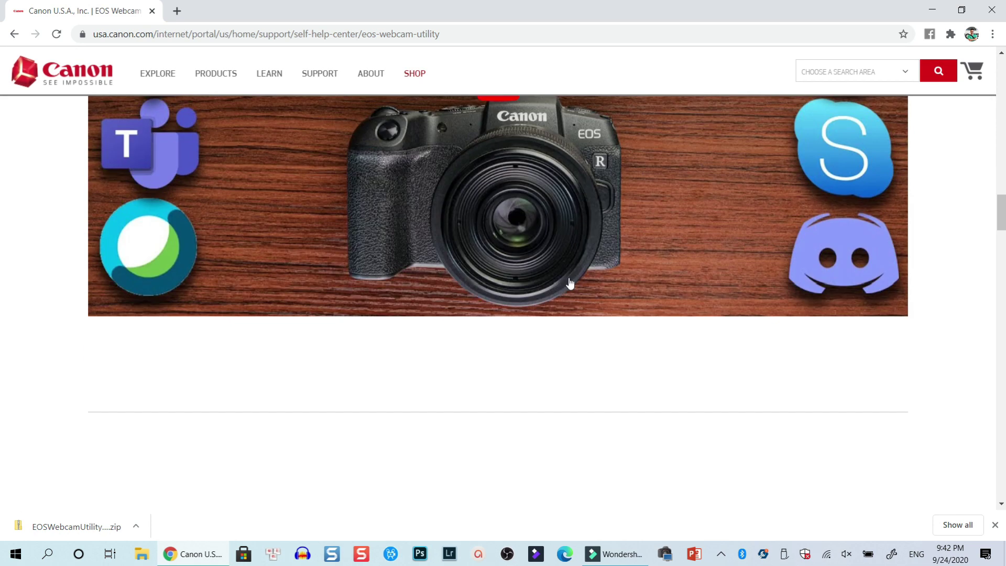
{"action": "scroll", "coordinate": [568, 285], "scroll_direction": "down", "scroll_amount": 3}
{"action": "scroll", "coordinate": [569, 284], "scroll_direction": "down", "scroll_amount": 3}
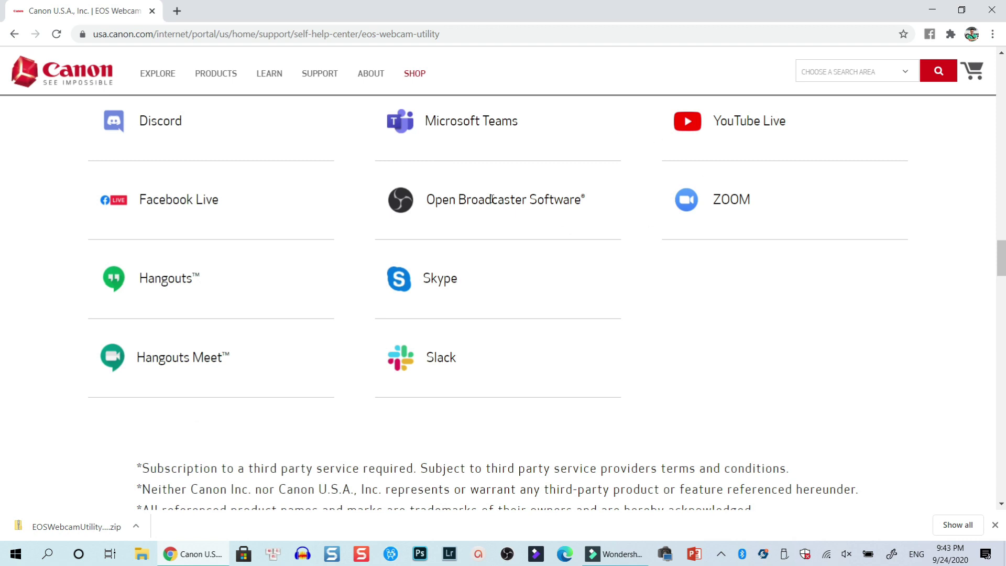
{"action": "scroll", "coordinate": [523, 403], "scroll_direction": "down", "scroll_amount": 4}
{"action": "scroll", "coordinate": [522, 404], "scroll_direction": "down", "scroll_amount": 1}
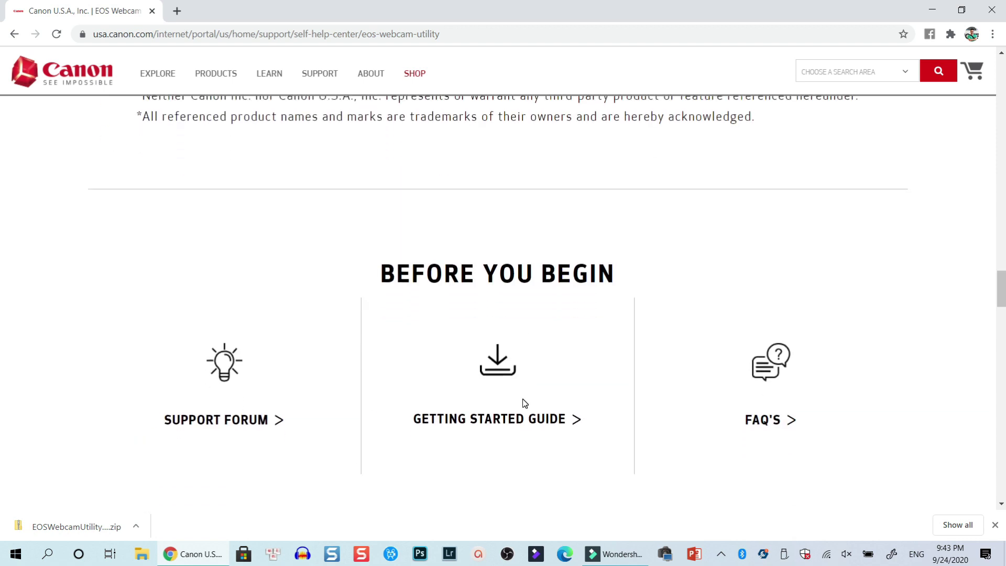
{"action": "scroll", "coordinate": [523, 403], "scroll_direction": "down", "scroll_amount": 3}
{"action": "scroll", "coordinate": [519, 392], "scroll_direction": "down", "scroll_amount": 1}
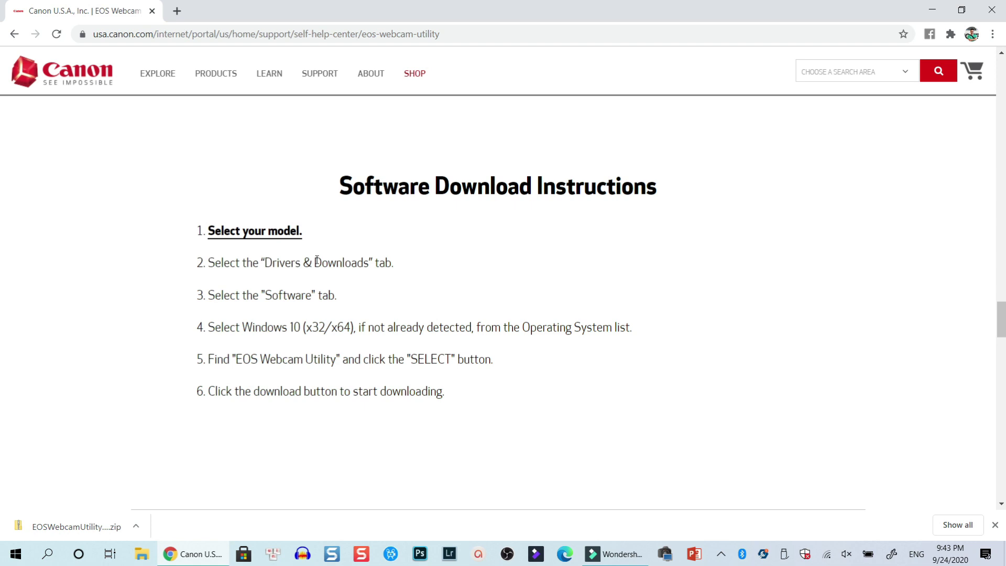
Pick EOS Rebel T7i from the compatible camera model list.
{"action": "left_click", "coordinate": [265, 234]}
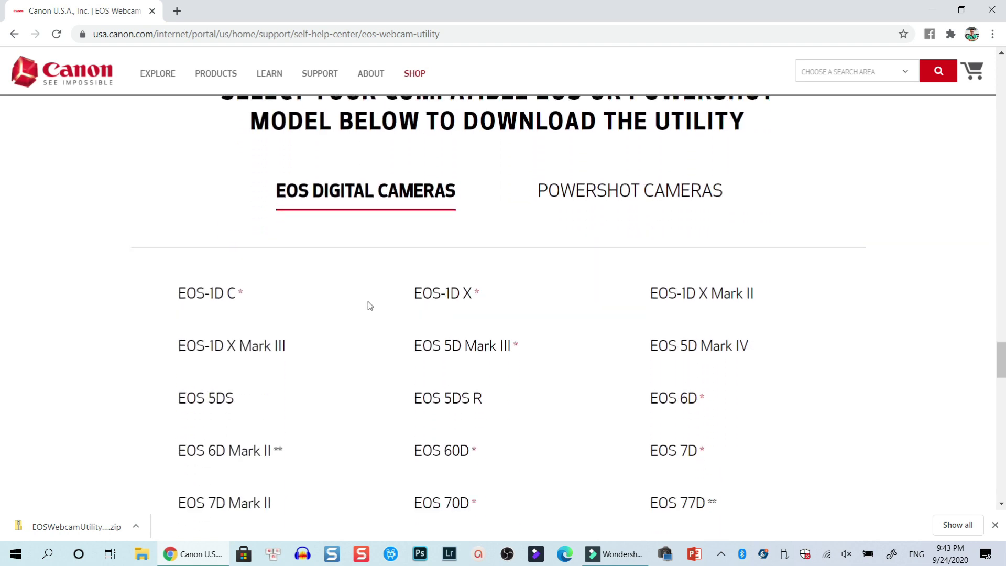
{"action": "scroll", "coordinate": [397, 328], "scroll_direction": "down", "scroll_amount": 3}
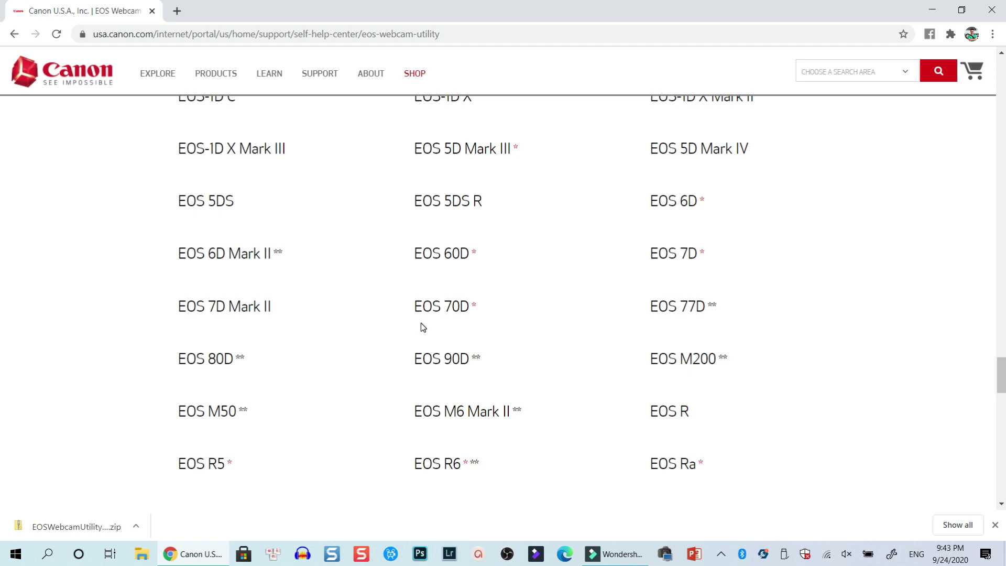
{"action": "scroll", "coordinate": [423, 327], "scroll_direction": "down", "scroll_amount": 3}
{"action": "scroll", "coordinate": [438, 339], "scroll_direction": "down", "scroll_amount": 2}
{"action": "scroll", "coordinate": [438, 339], "scroll_direction": "down", "scroll_amount": 2}
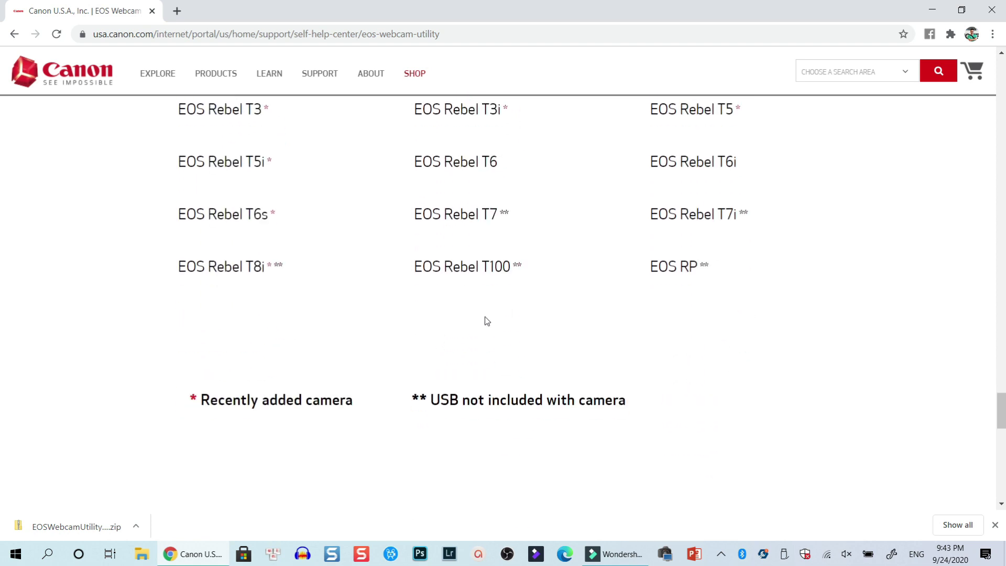
{"action": "left_click", "coordinate": [695, 220]}
{"action": "scroll", "coordinate": [534, 278], "scroll_direction": "down", "scroll_amount": 2}
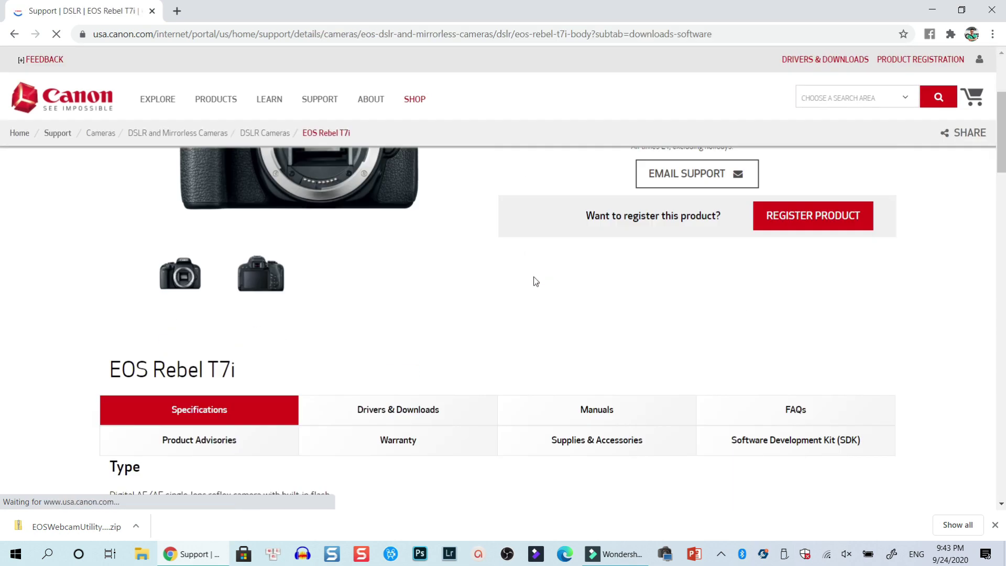
{"action": "scroll", "coordinate": [312, 299], "scroll_direction": "down", "scroll_amount": 1}
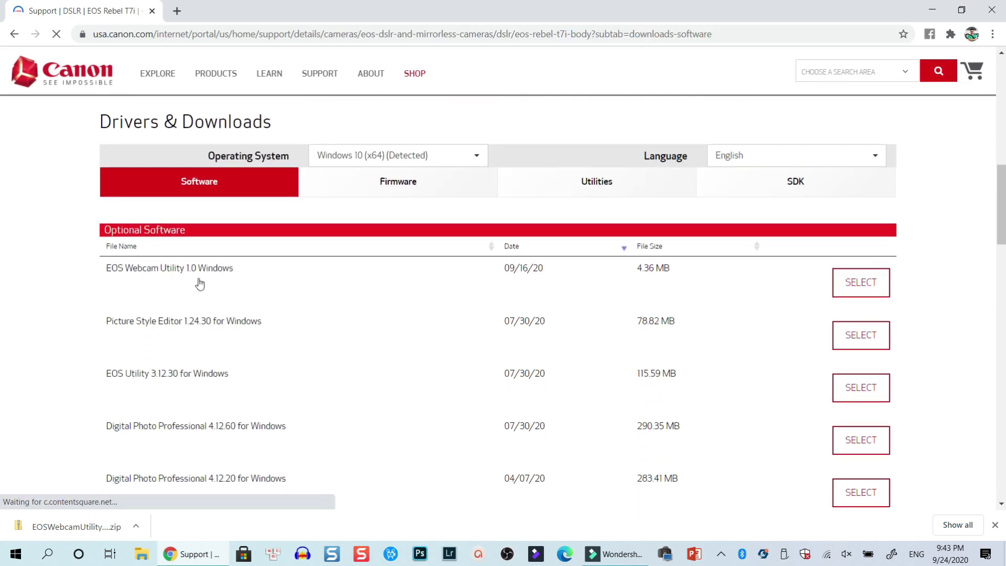
Select EOS Webcam Utility 1.0 for Windows, close the registration form, and bring up the downloaded zip's options.
{"action": "left_click", "coordinate": [850, 288]}
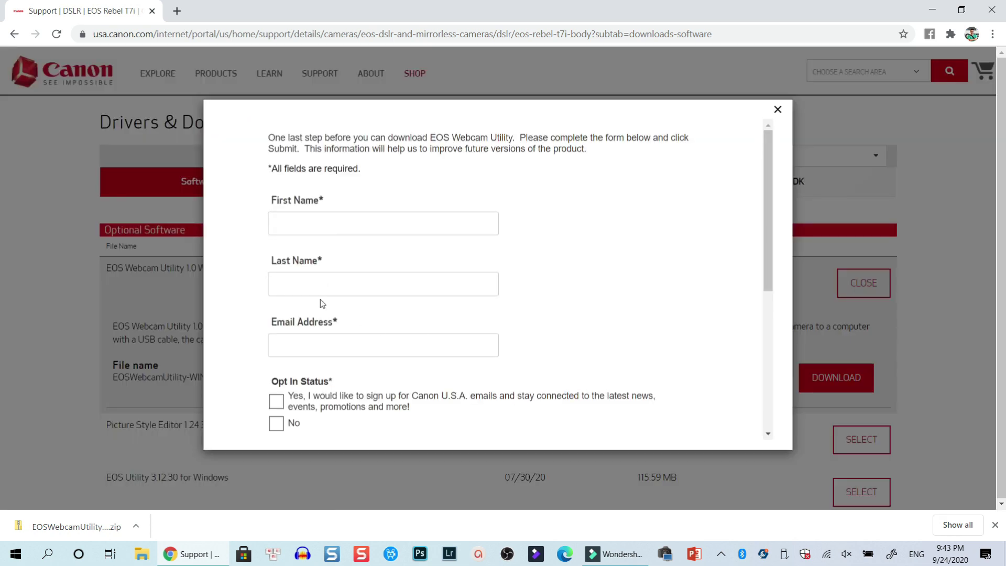
{"action": "scroll", "coordinate": [318, 302], "scroll_direction": "down", "scroll_amount": 2}
{"action": "scroll", "coordinate": [313, 302], "scroll_direction": "down", "scroll_amount": 2}
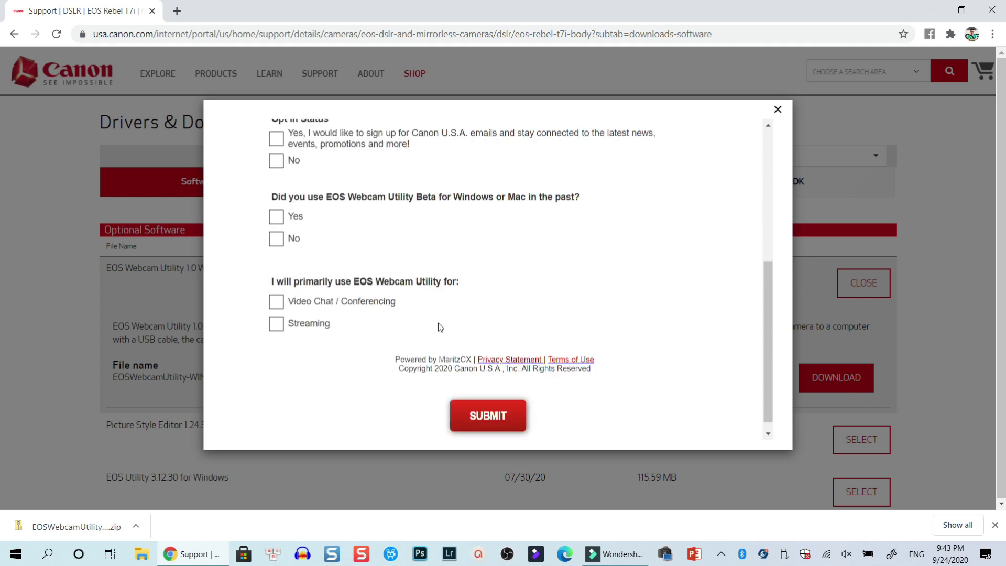
{"action": "scroll", "coordinate": [445, 306], "scroll_direction": "down", "scroll_amount": 1}
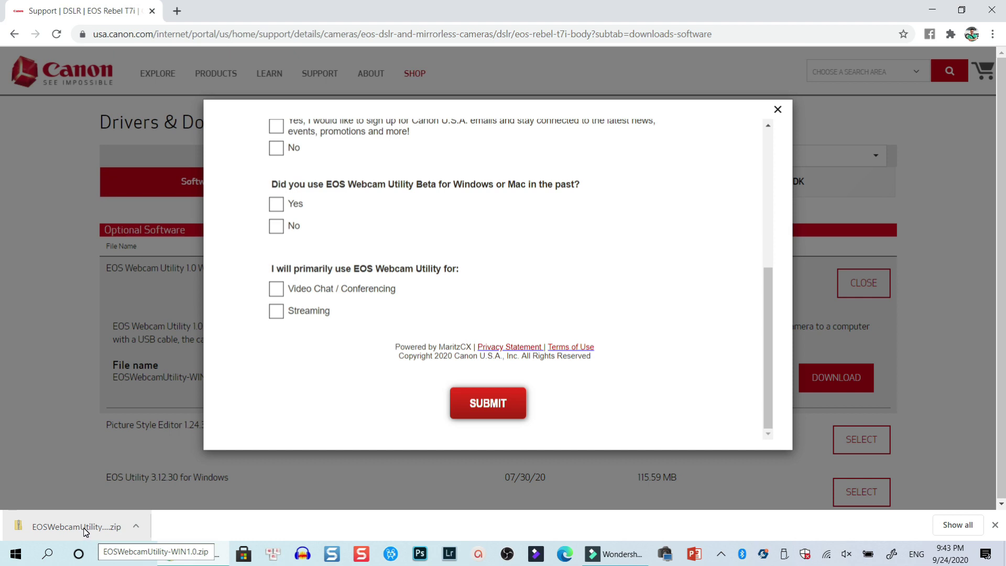
{"action": "left_click", "coordinate": [777, 109]}
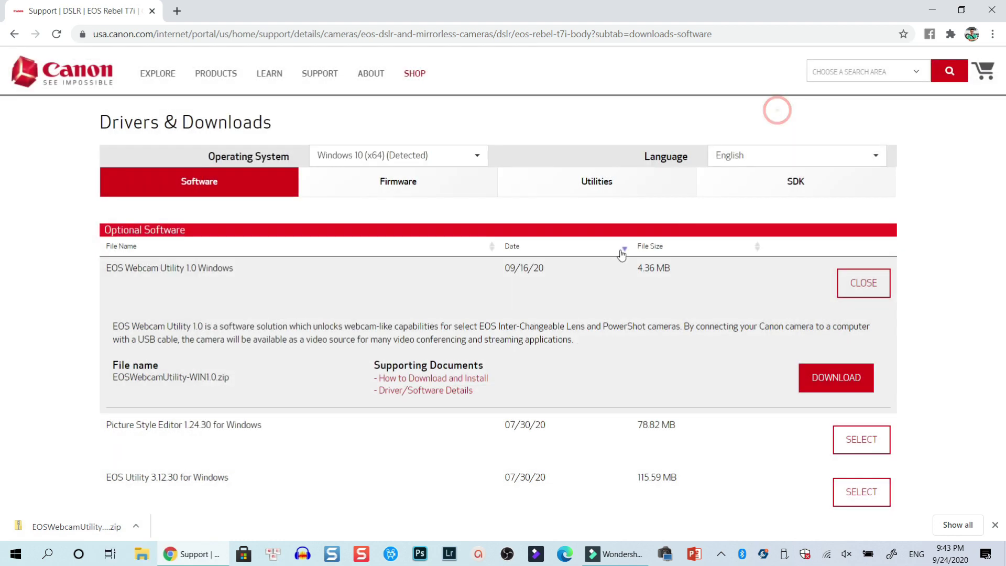
{"action": "right_click", "coordinate": [89, 531]}
Locate Setup.exe inside the EOSWebcamUtility-WIN1.0 folder, then close File Explorer.
{"action": "left_click", "coordinate": [132, 492]}
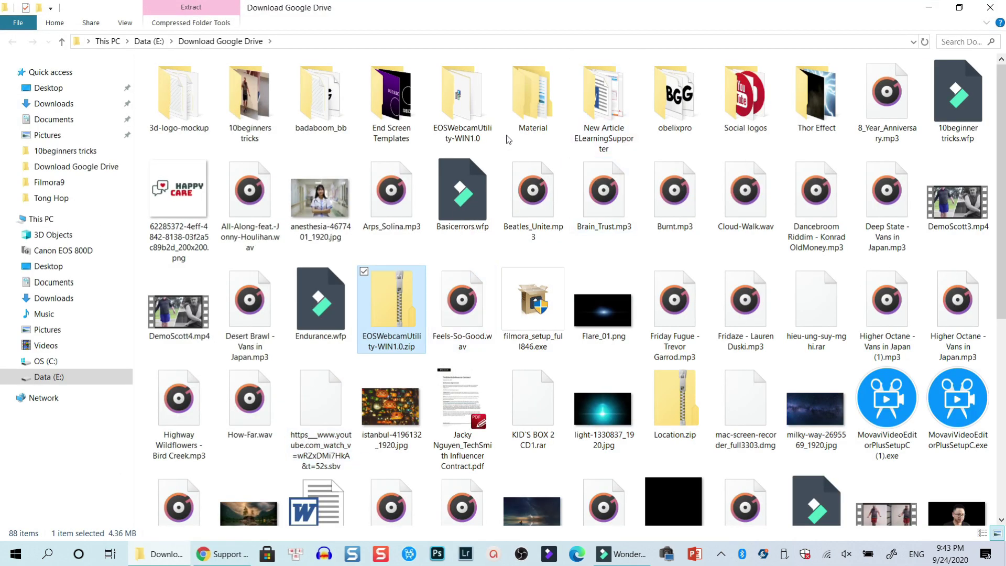
{"action": "double_click", "coordinate": [477, 114]}
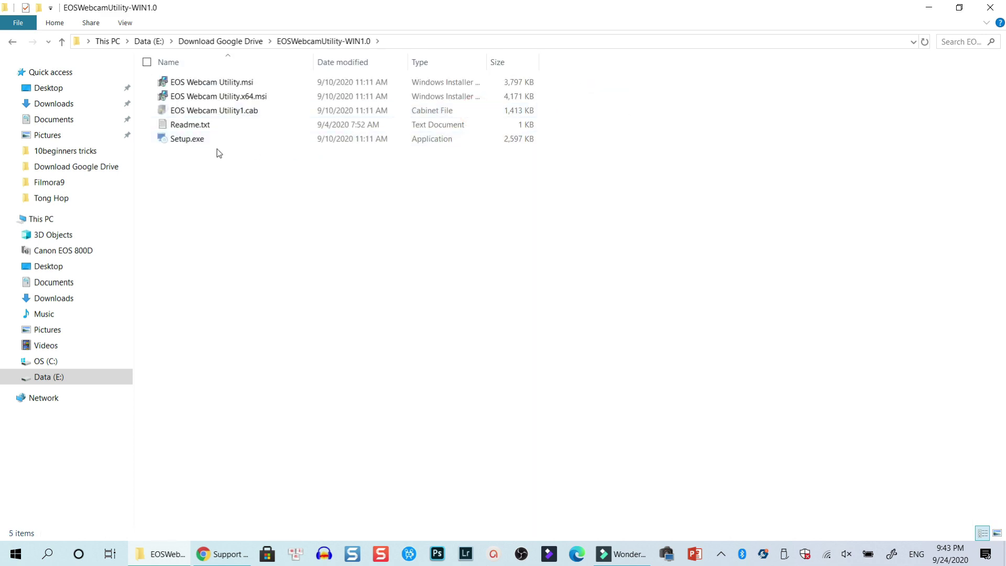
{"action": "left_click", "coordinate": [187, 140]}
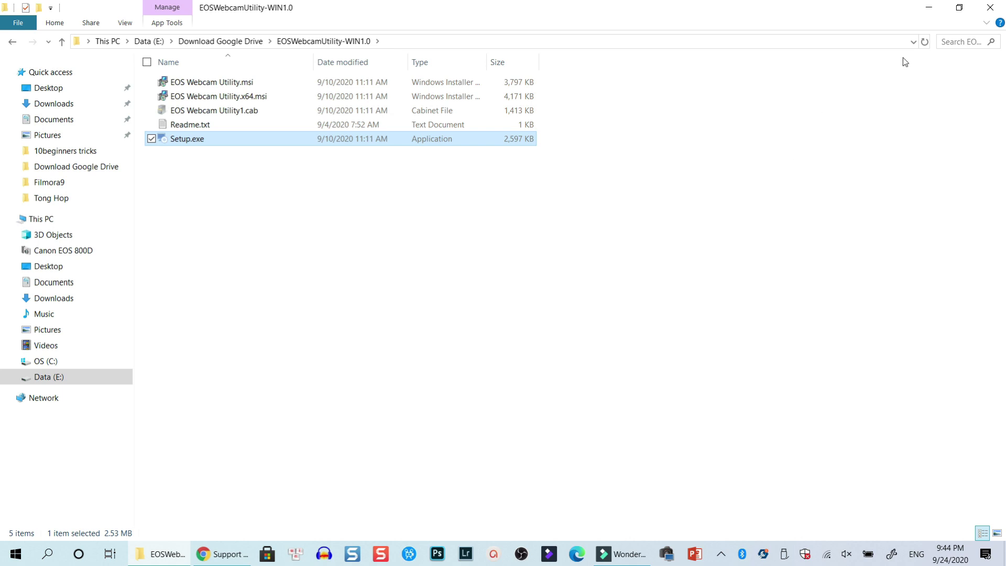
{"action": "left_click", "coordinate": [990, 7]}
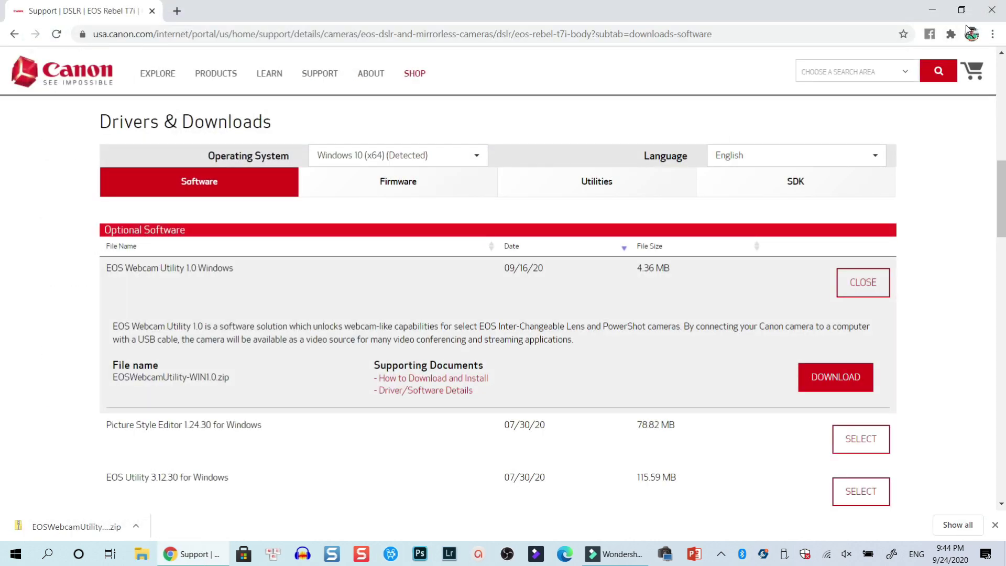
Close Chrome, launch Zoom from the desktop, and start a new meeting.
{"action": "left_click", "coordinate": [992, 10]}
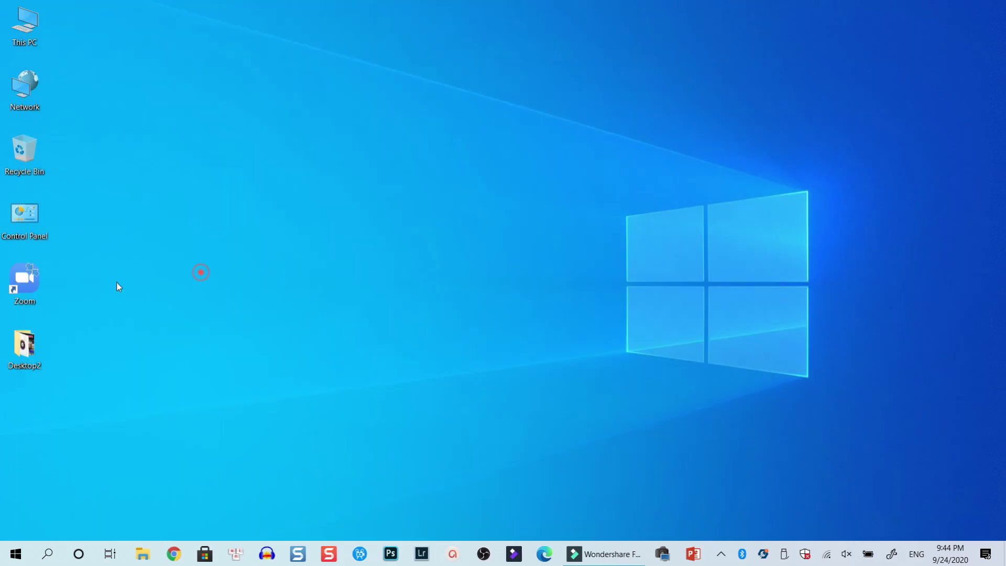
{"action": "double_click", "coordinate": [29, 284]}
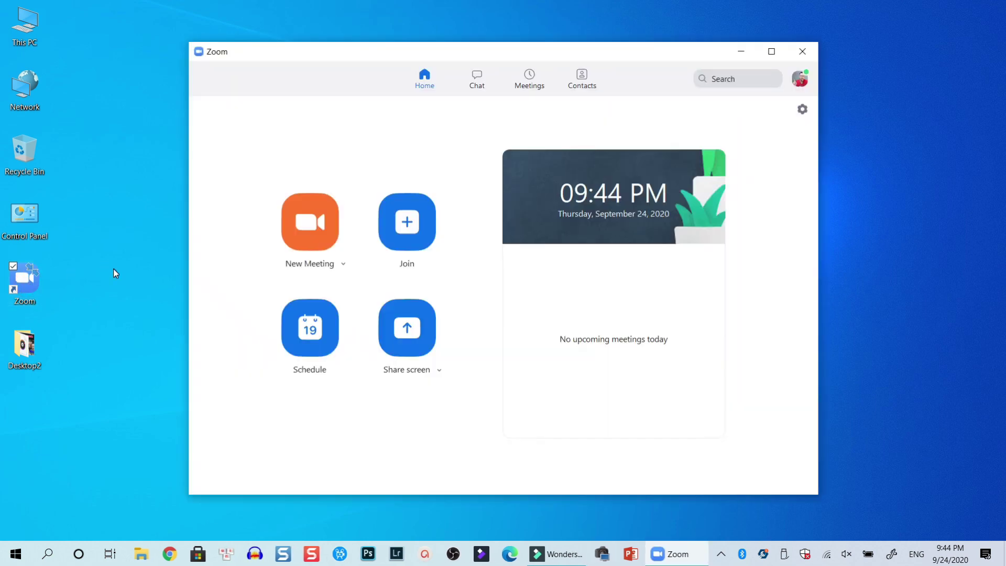
{"action": "left_click", "coordinate": [309, 231]}
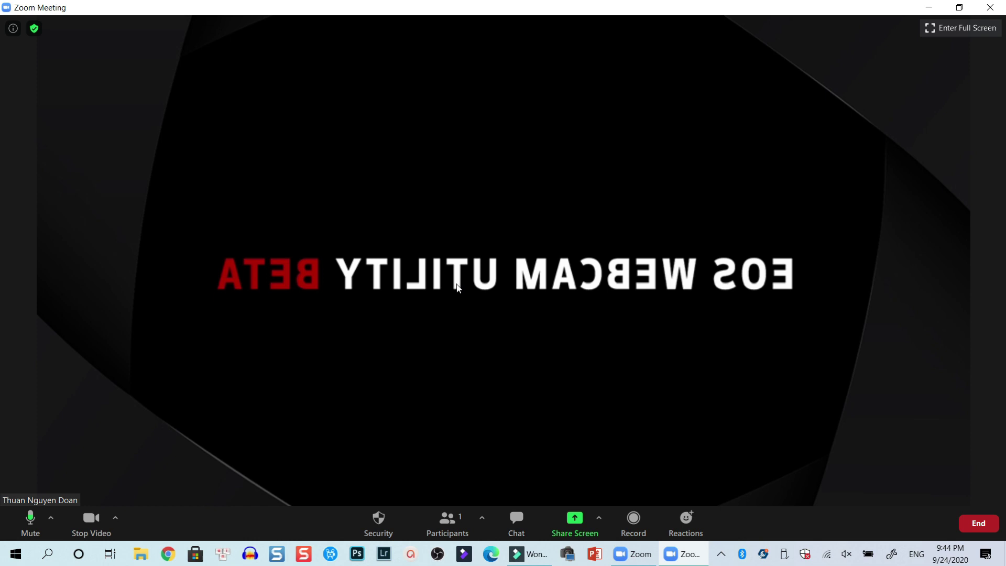
Quit the EOS Utility running in the system tray.
{"action": "left_click", "coordinate": [722, 555]}
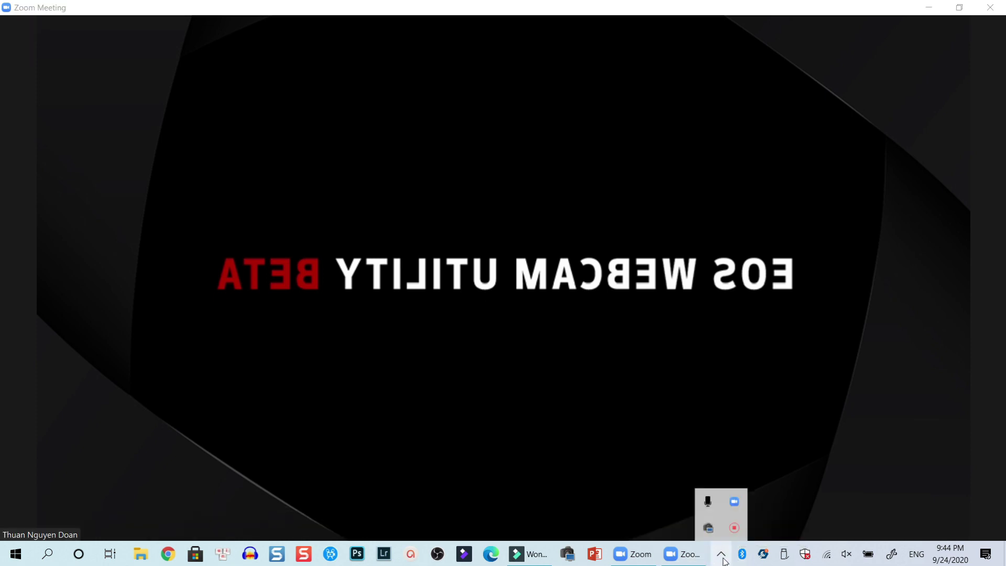
{"action": "right_click", "coordinate": [708, 527]}
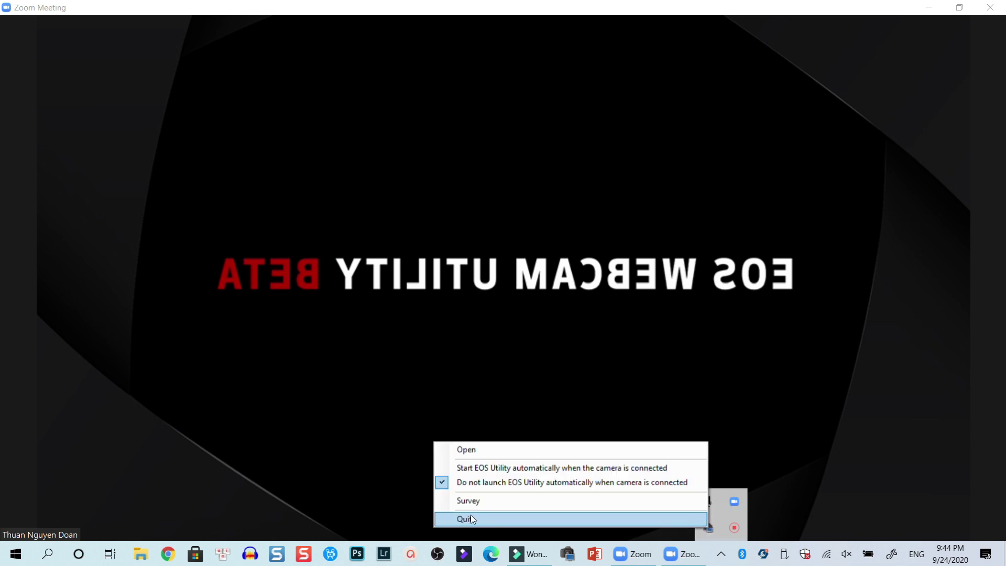
{"action": "left_click", "coordinate": [471, 518]}
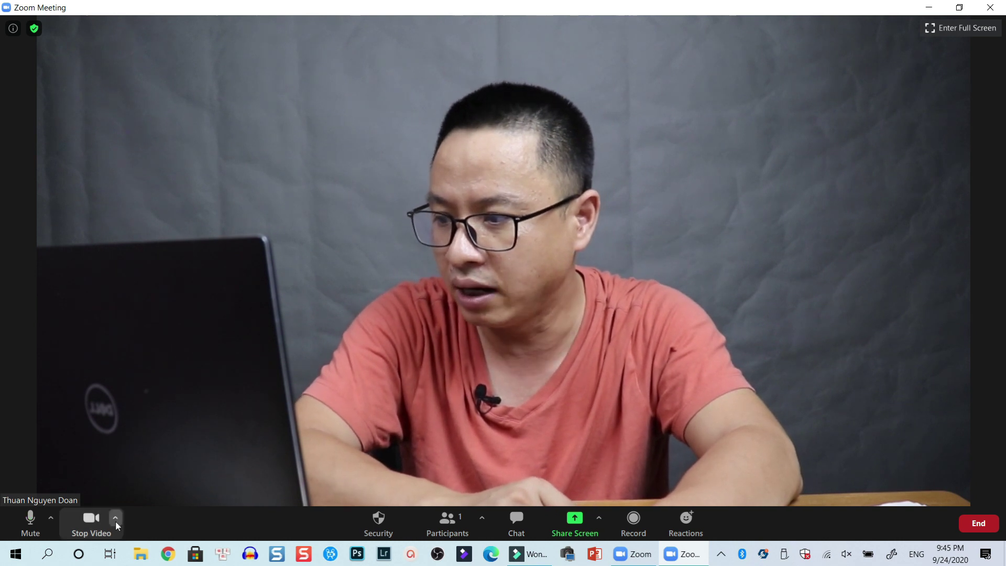
Show the 'Select a Camera' list next to Stop Video, including EOS Webcam Utility and Integrated Webcam.
{"action": "left_click", "coordinate": [116, 519]}
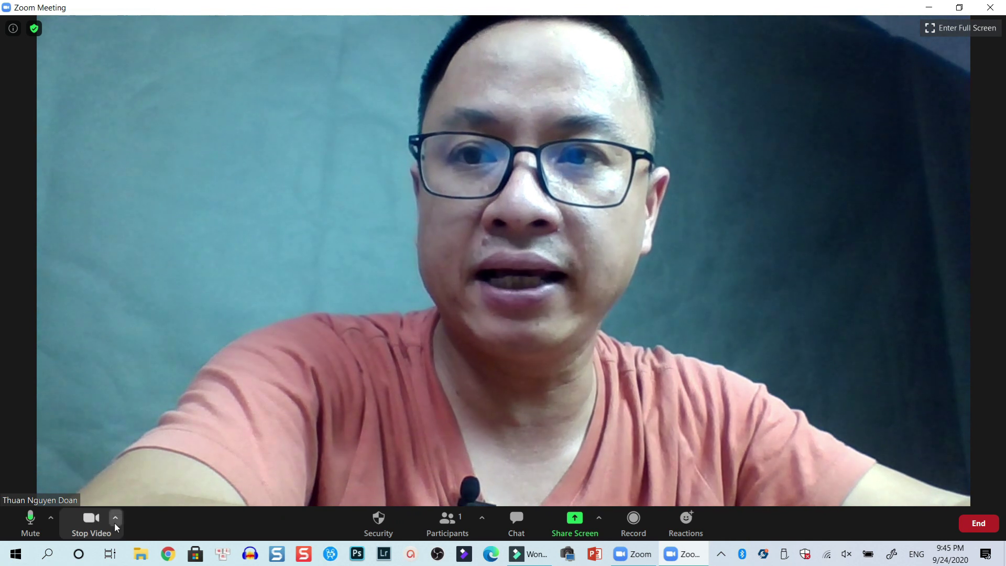
{"action": "left_click", "coordinate": [115, 519]}
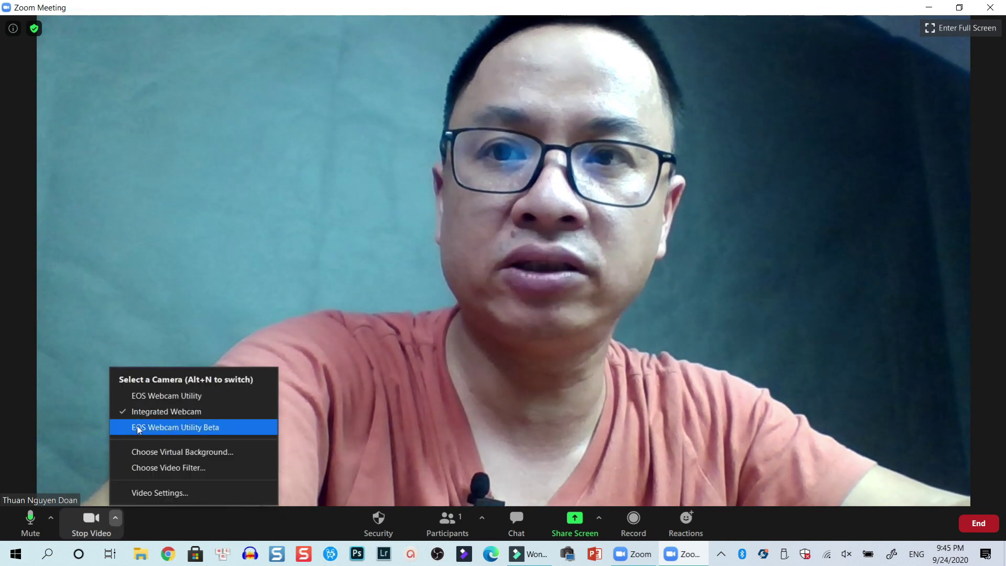